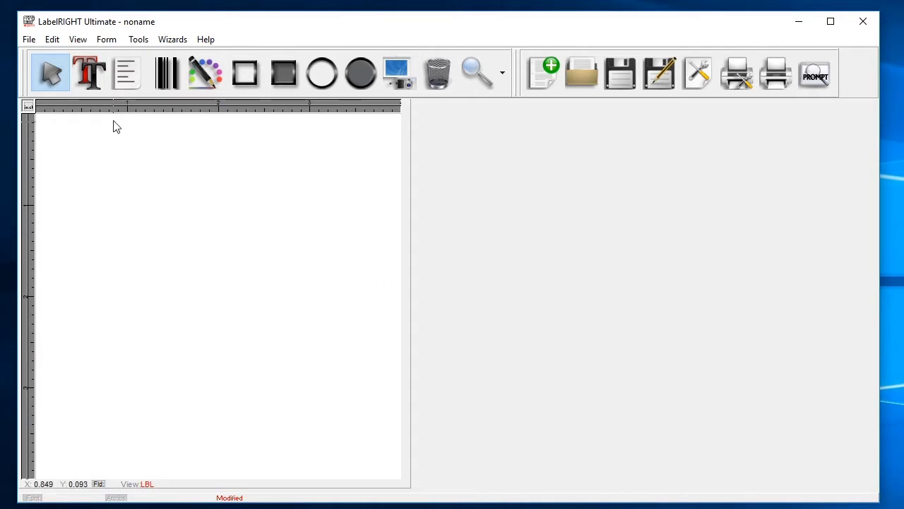
Open Form Setup, showing the current 4.000 × 4.000 label with 0.500 top and 0.210 left margins
{"action": "left_click", "coordinate": [119, 40]}
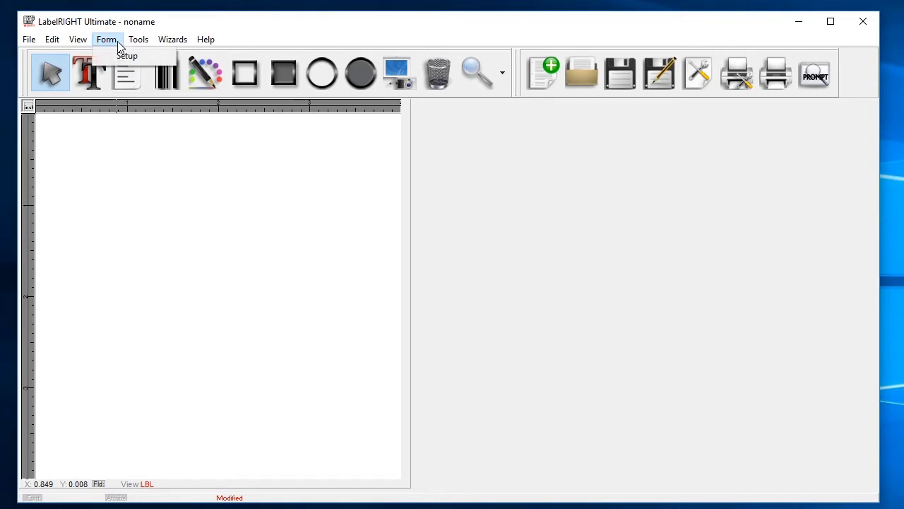
{"action": "left_click", "coordinate": [149, 58]}
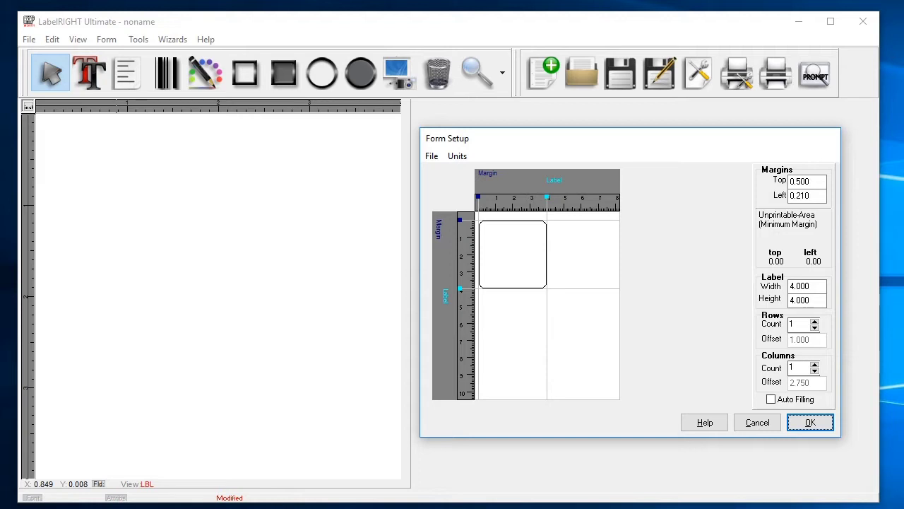
Load the 5160.avy layout from the Avery (*.AVY) files into Form Setup
{"action": "left_click", "coordinate": [437, 160]}
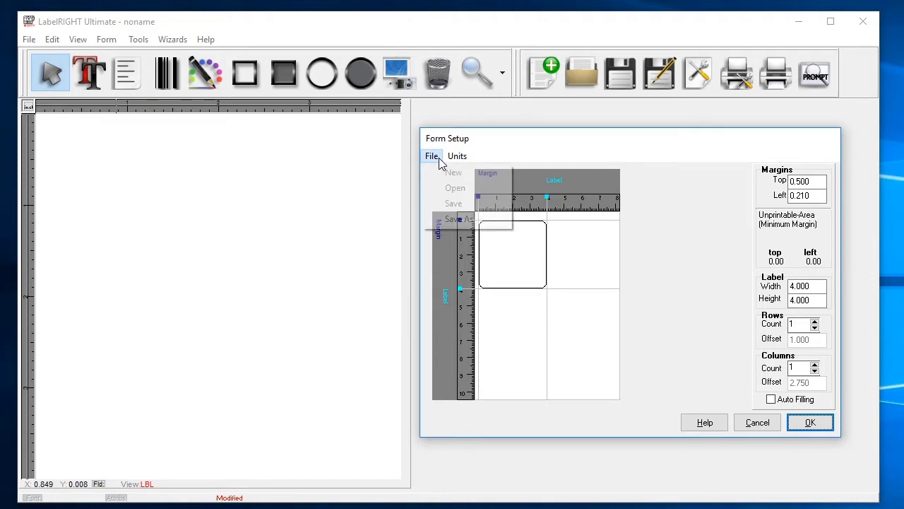
{"action": "left_click", "coordinate": [486, 187]}
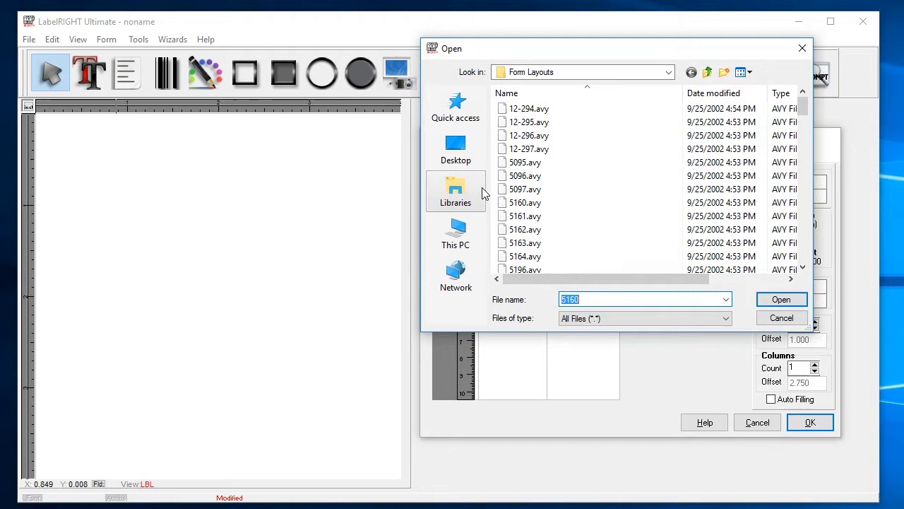
{"action": "left_click", "coordinate": [726, 318]}
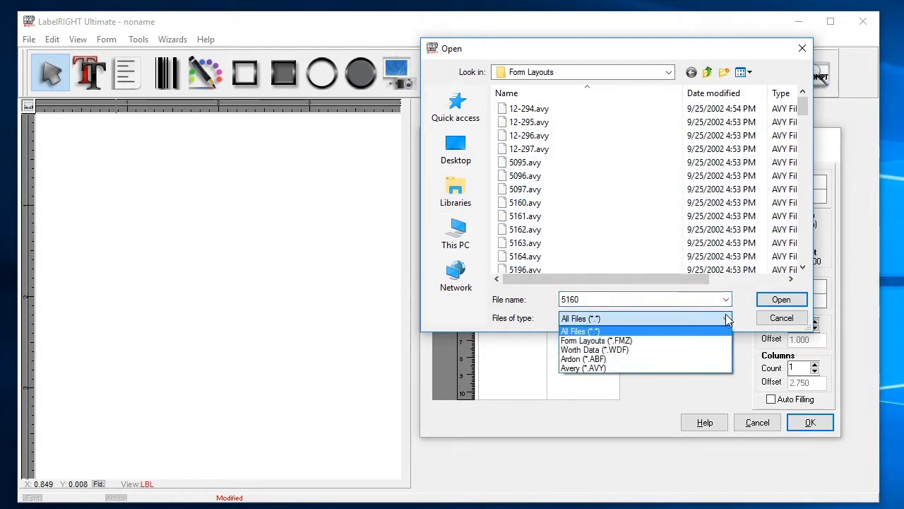
{"action": "left_click", "coordinate": [640, 367]}
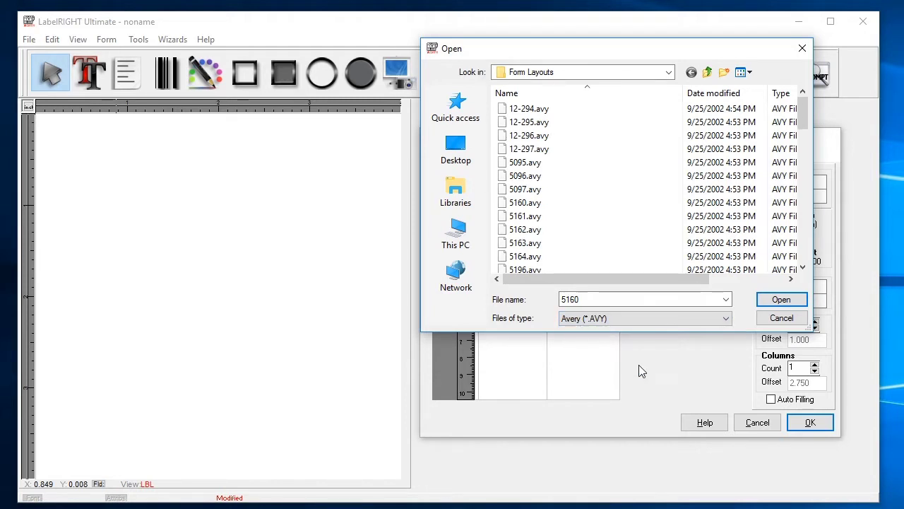
{"action": "left_click", "coordinate": [558, 206]}
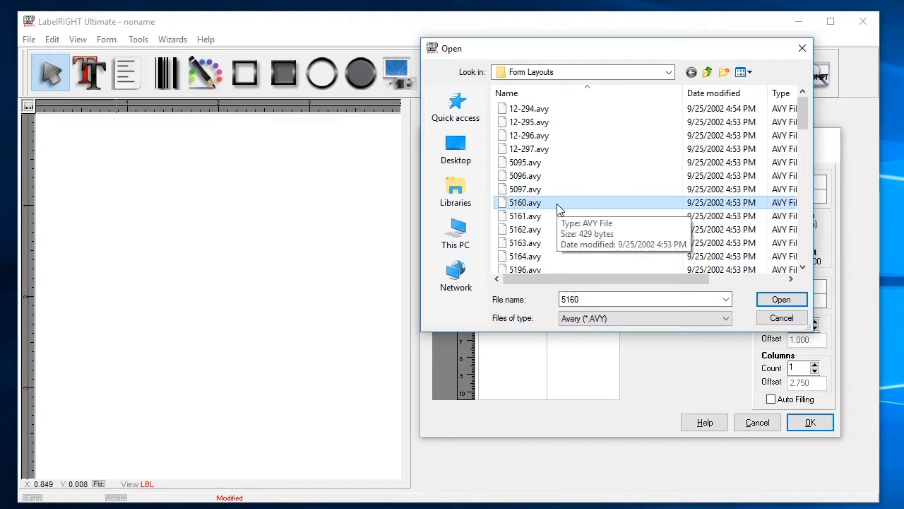
{"action": "left_click", "coordinate": [796, 302]}
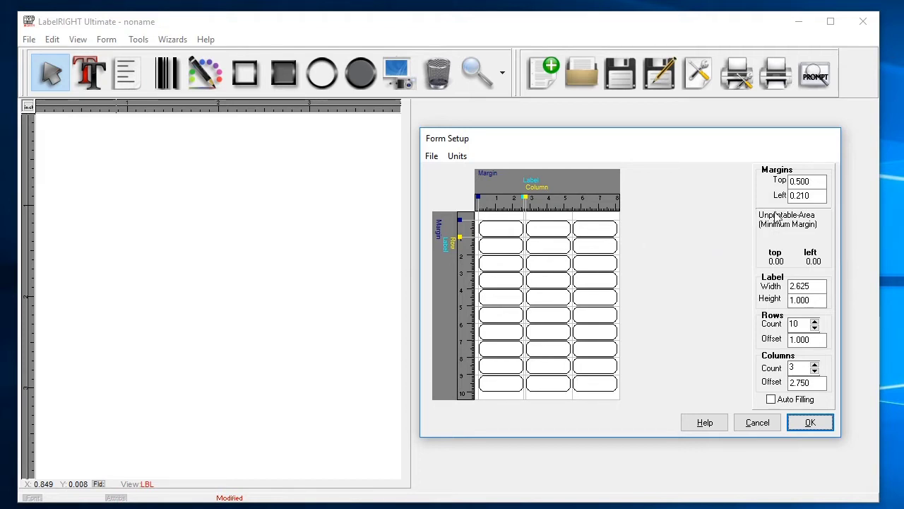
Check the top and left margins, then apply the 10 × 3 sheet of 2.625 × 1.000 labels
{"action": "left_click", "coordinate": [813, 181]}
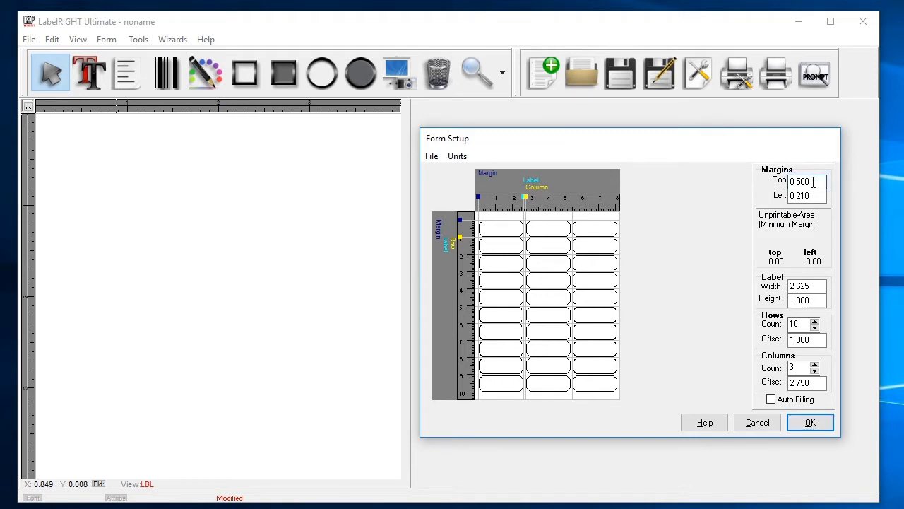
{"action": "left_click", "coordinate": [816, 196]}
{"action": "left_click", "coordinate": [816, 426]}
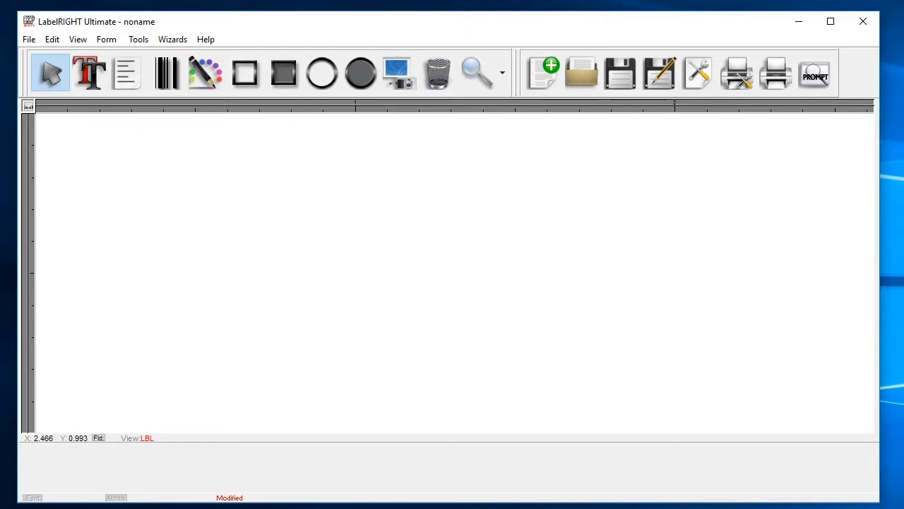
Place a new barcode field at X 0.265, Y 0.093 near the label's top left
{"action": "left_click", "coordinate": [177, 86]}
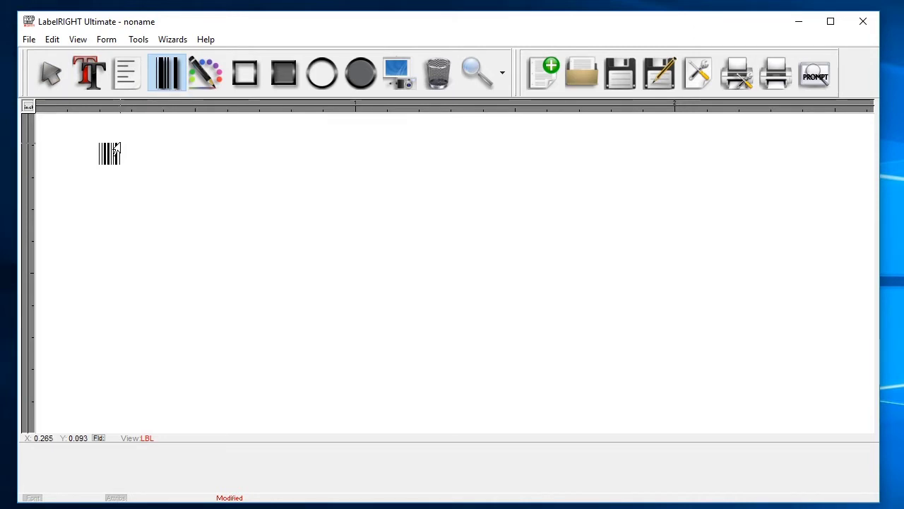
{"action": "left_click", "coordinate": [118, 148]}
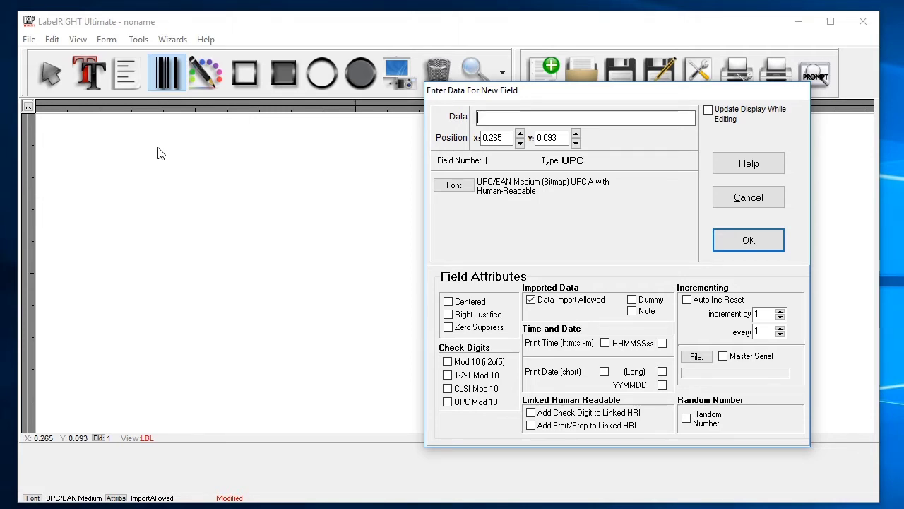
{"action": "left_click", "coordinate": [456, 186]}
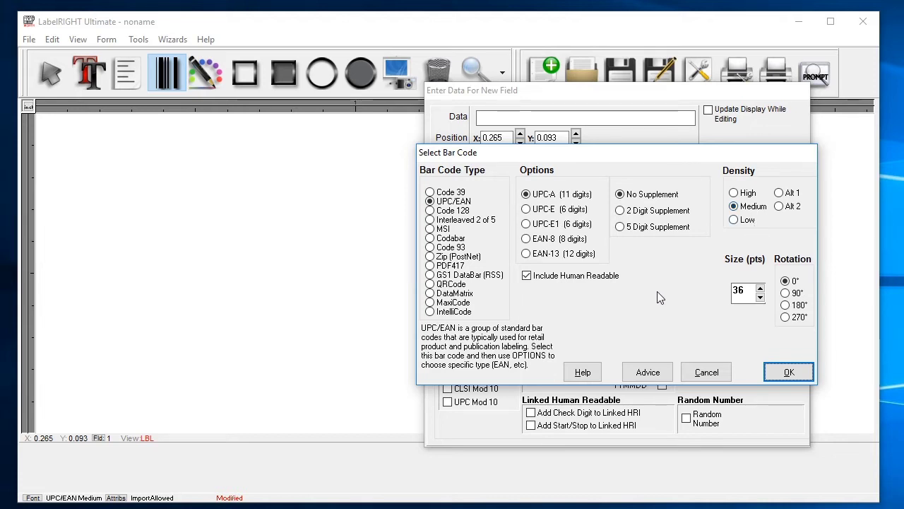
{"action": "left_click_drag", "start_coordinate": [748, 290], "coordinate": [730, 291]}
{"action": "left_click", "coordinate": [739, 291]}
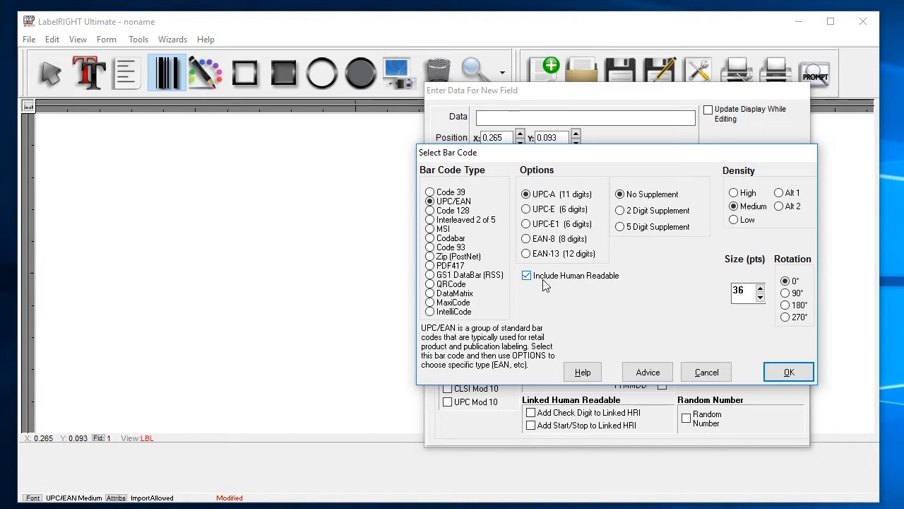
{"action": "left_click", "coordinate": [789, 372]}
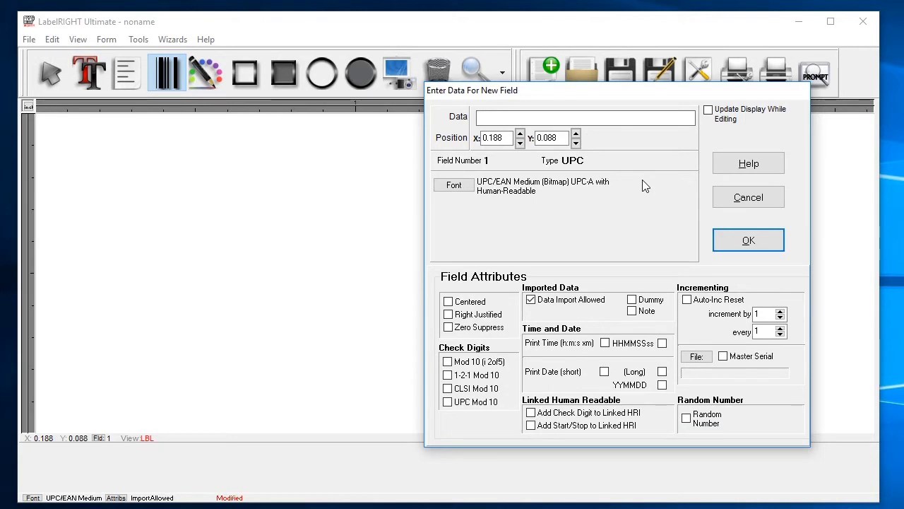
{"action": "type", "text": "74212997612"}
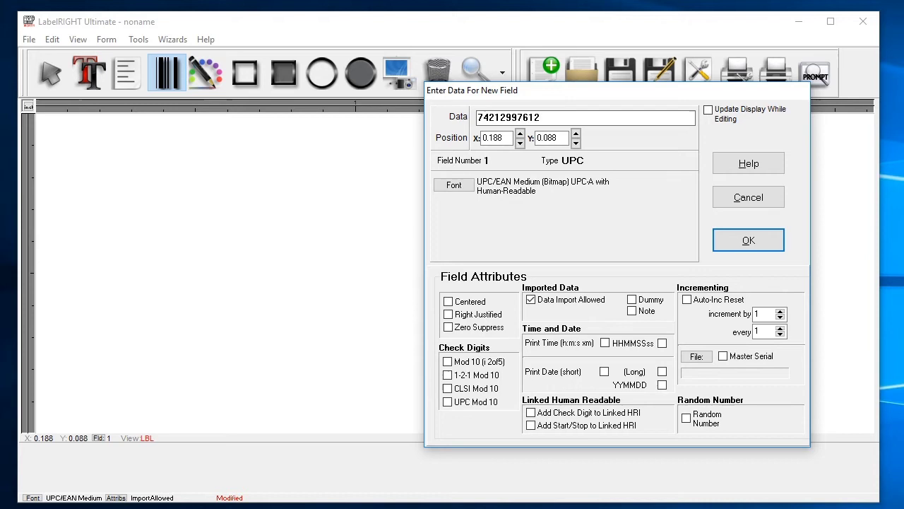
{"action": "left_click", "coordinate": [773, 246]}
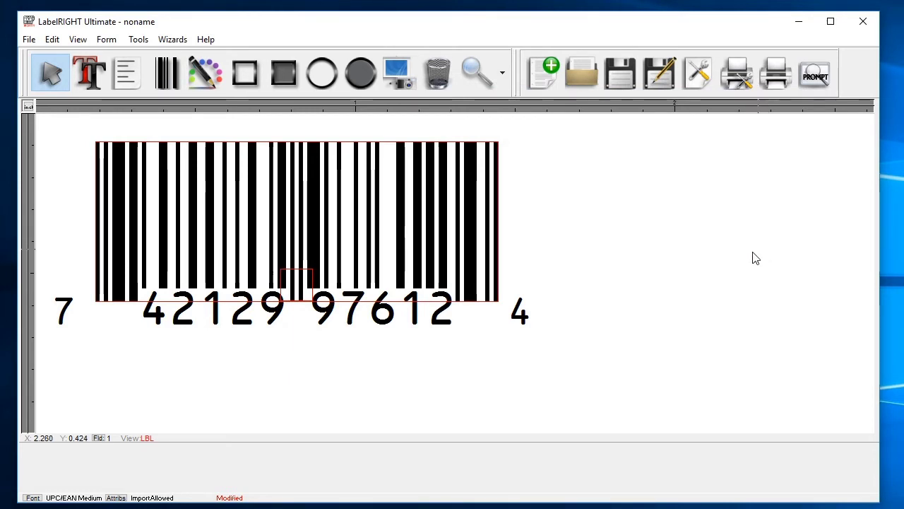
Drag the UPC-A barcode to the label's horizontal centre and deselect it
{"action": "left_click", "coordinate": [65, 86]}
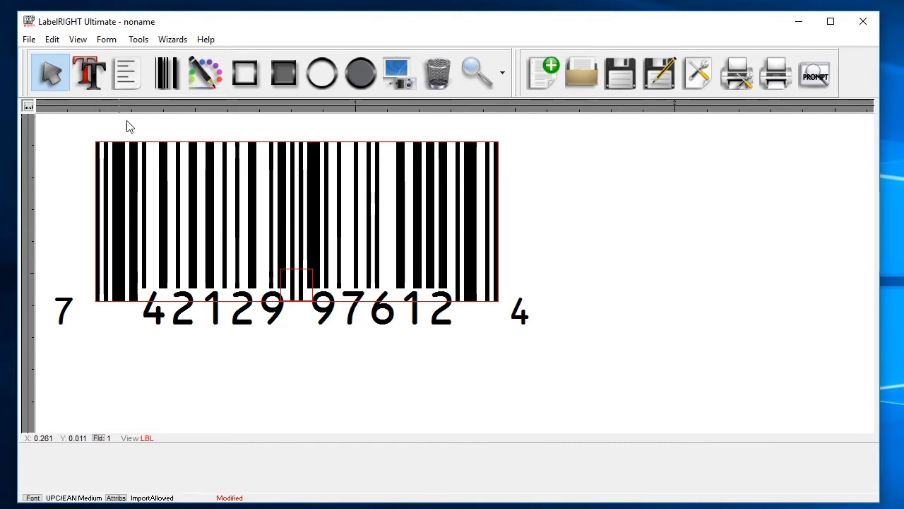
{"action": "left_click_drag", "start_coordinate": [185, 188], "coordinate": [325, 188]}
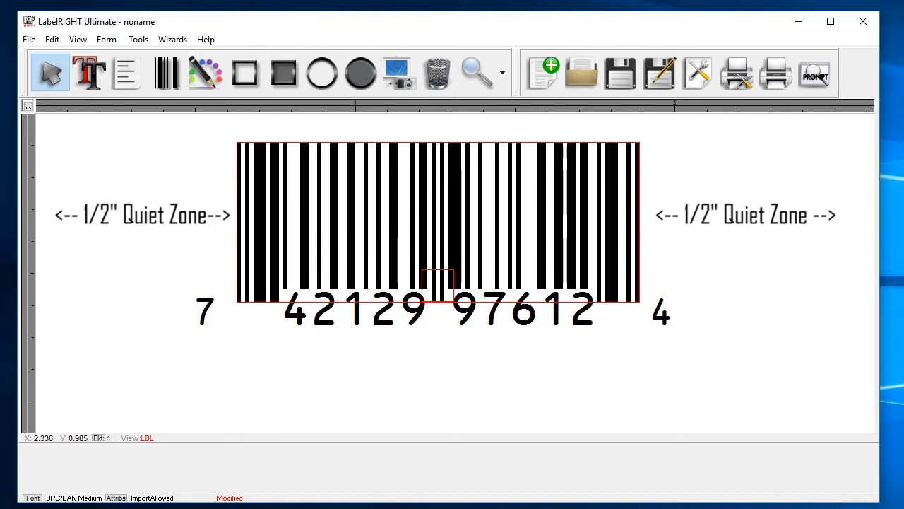
{"action": "key", "text": "Tab"}
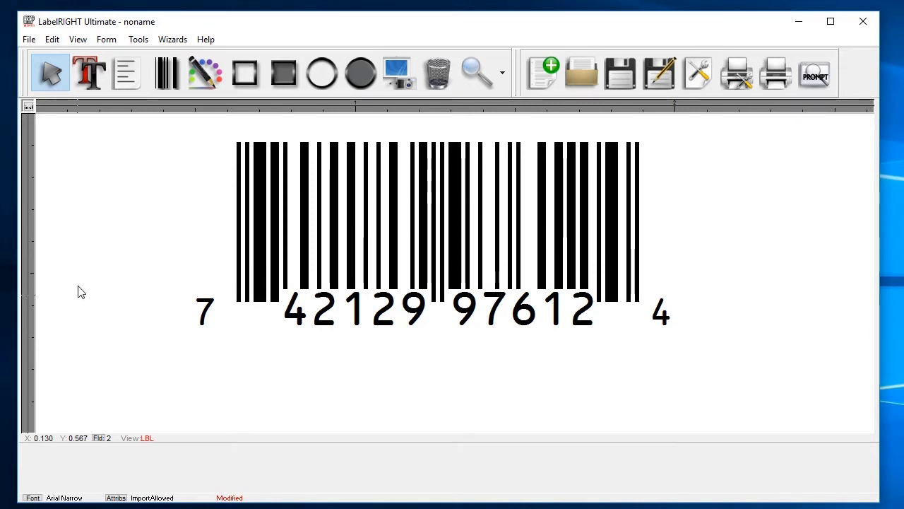
Add text field 2 at X 0.075, Y 0.768 below the barcode and open its font settings
{"action": "left_click", "coordinate": [104, 82]}
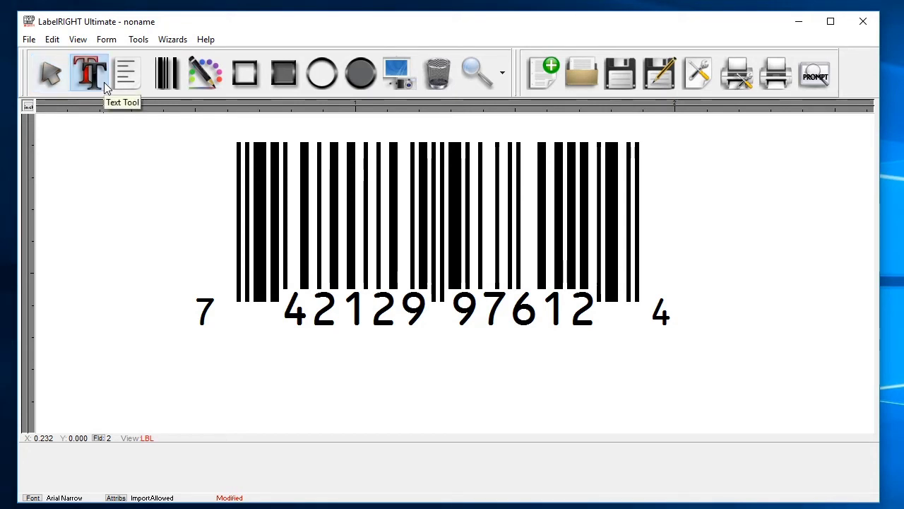
{"action": "left_click", "coordinate": [56, 366]}
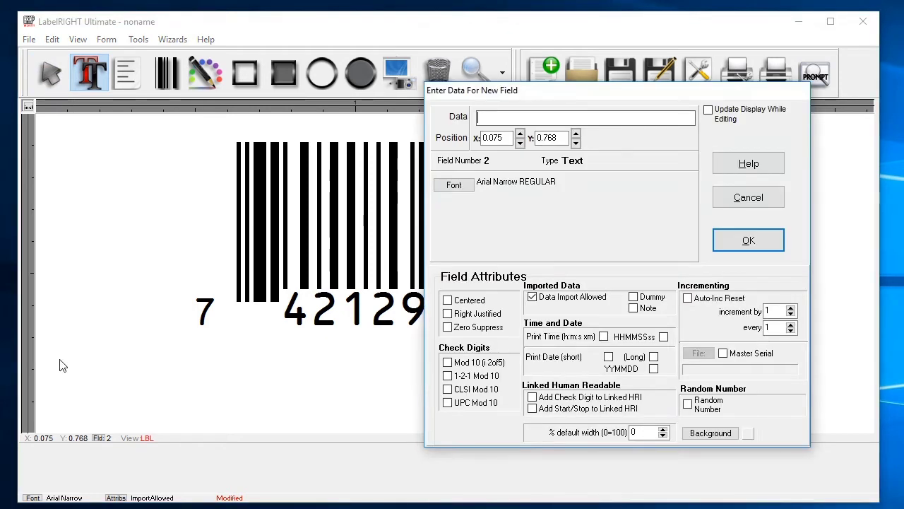
{"action": "left_click", "coordinate": [470, 190]}
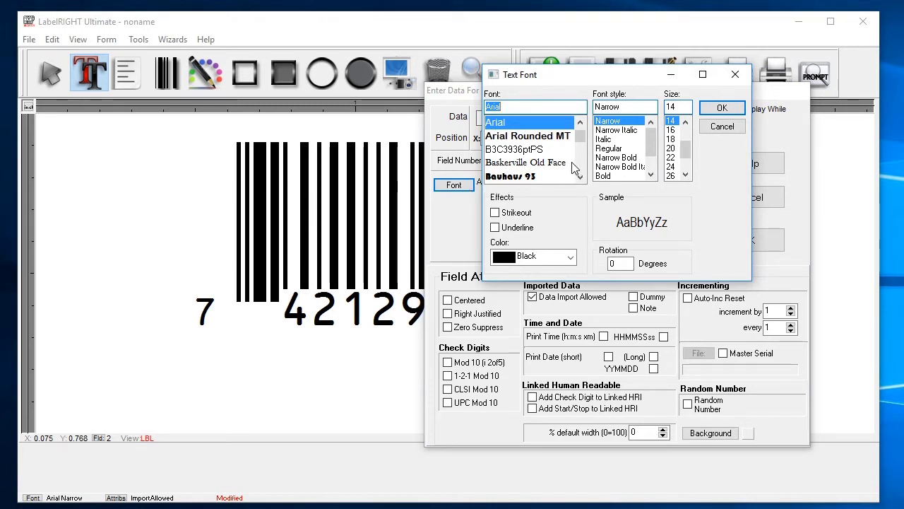
Choose the Berkeley typeface at size 16 for text field 2
{"action": "scroll", "coordinate": [571, 167], "scroll_direction": "down", "scroll_amount": 1}
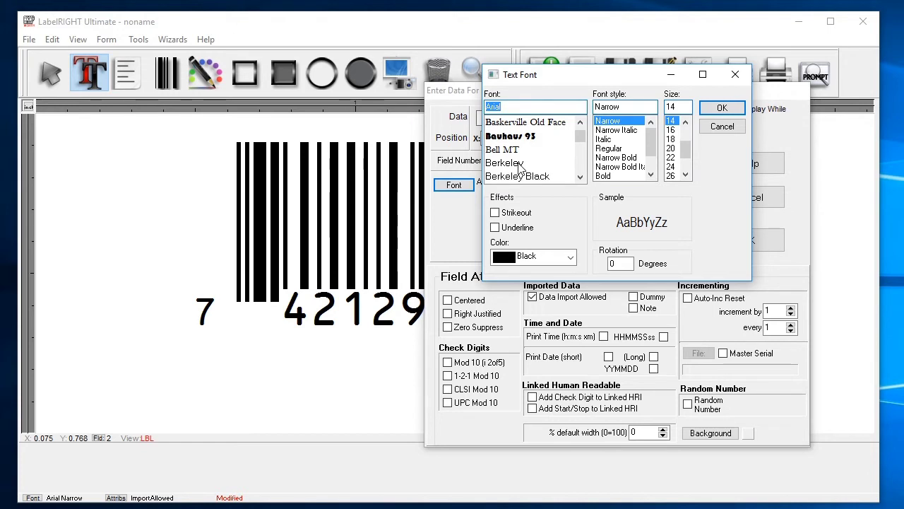
{"action": "left_click", "coordinate": [521, 163]}
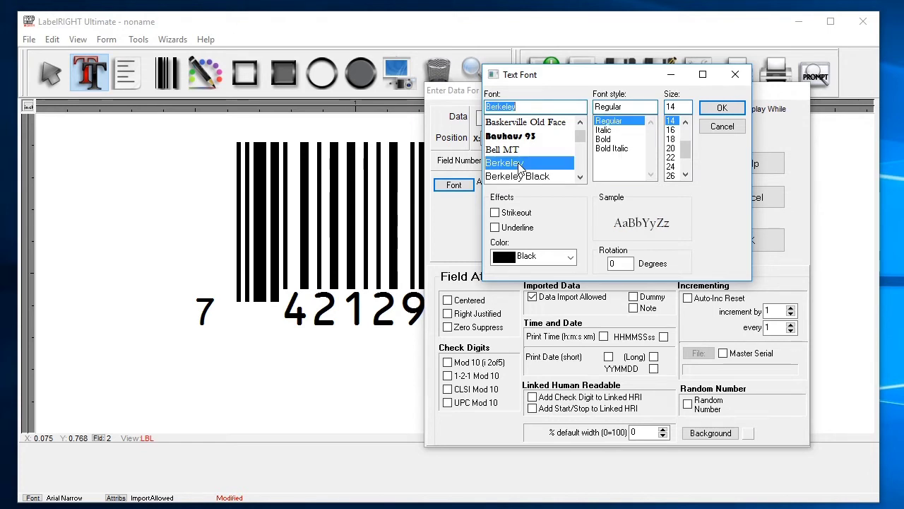
{"action": "left_click", "coordinate": [671, 130]}
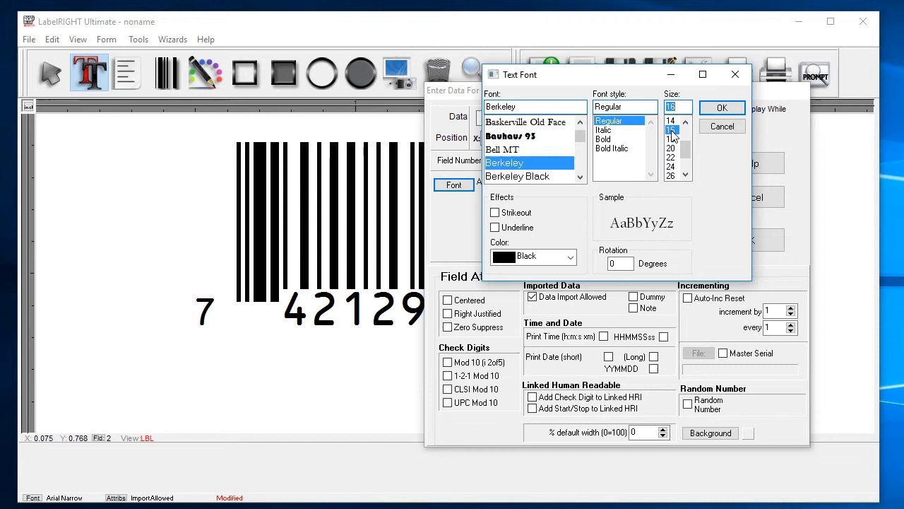
{"action": "left_click", "coordinate": [721, 108]}
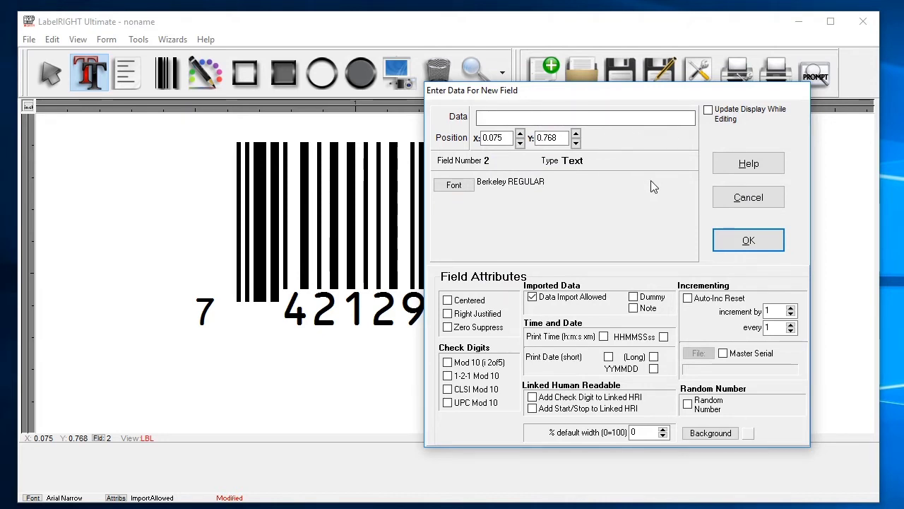
Enter '1/3" Sprocket' as the text and shift it right and slightly up beneath the barcode
{"action": "type", "text": "1/"}
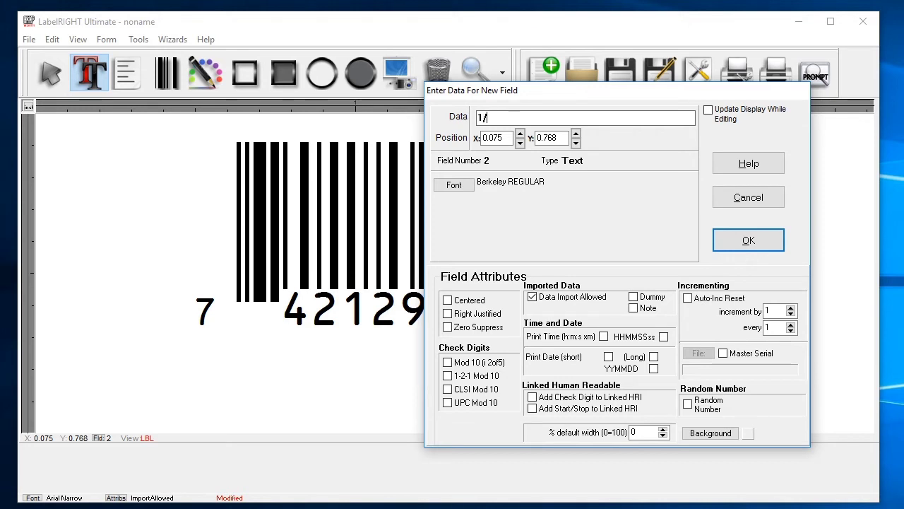
{"action": "type", "text": "3\" Sprocke"}
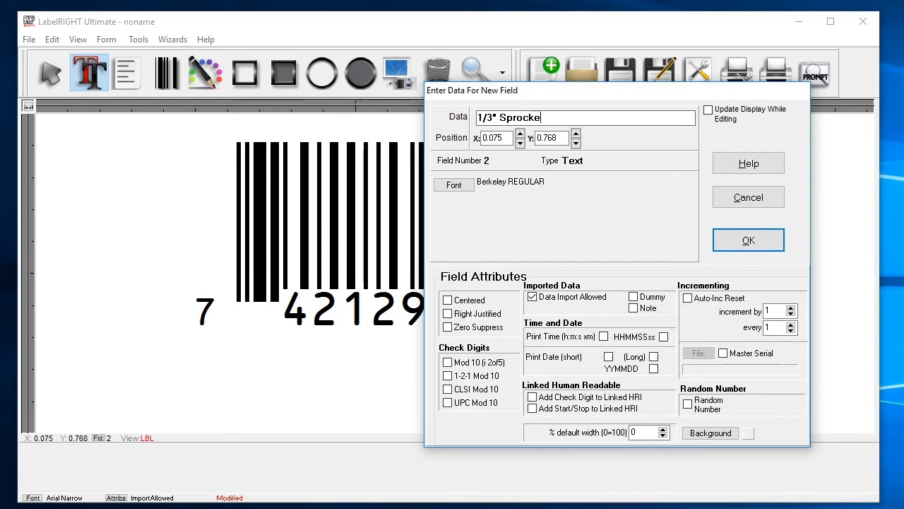
{"action": "type", "text": "t"}
{"action": "left_click", "coordinate": [773, 244]}
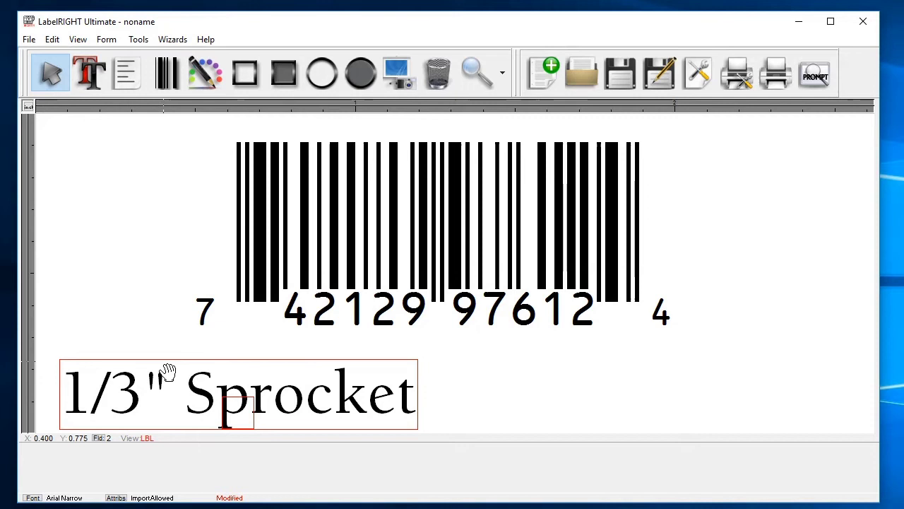
{"action": "scroll", "coordinate": [169, 381], "scroll_direction": "down", "scroll_amount": 3}
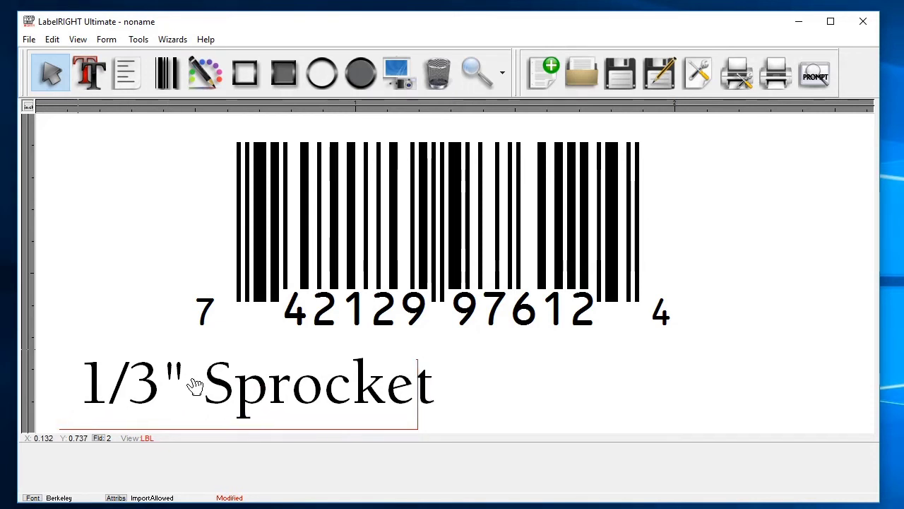
{"action": "left_click_drag", "start_coordinate": [195, 385], "coordinate": [226, 380]}
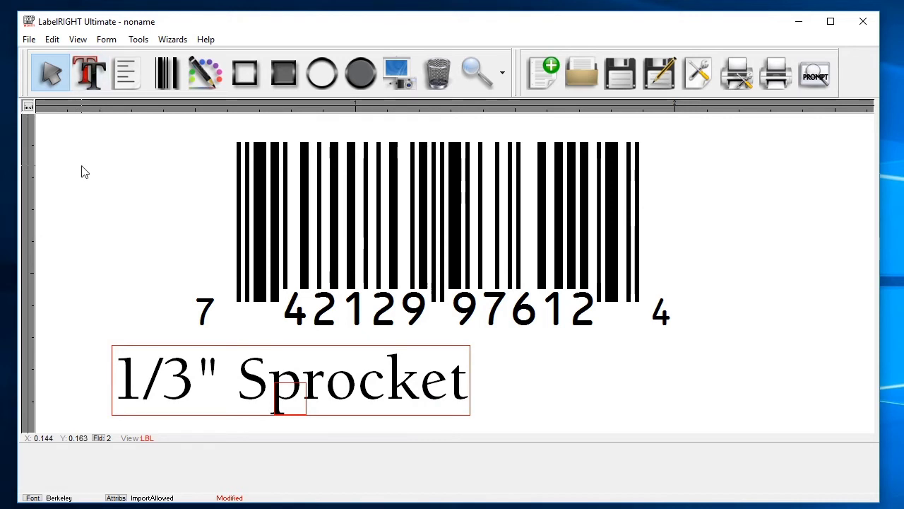
Start a third text field right of the Sprocket text with a bold, size 20 font
{"action": "left_click", "coordinate": [97, 78]}
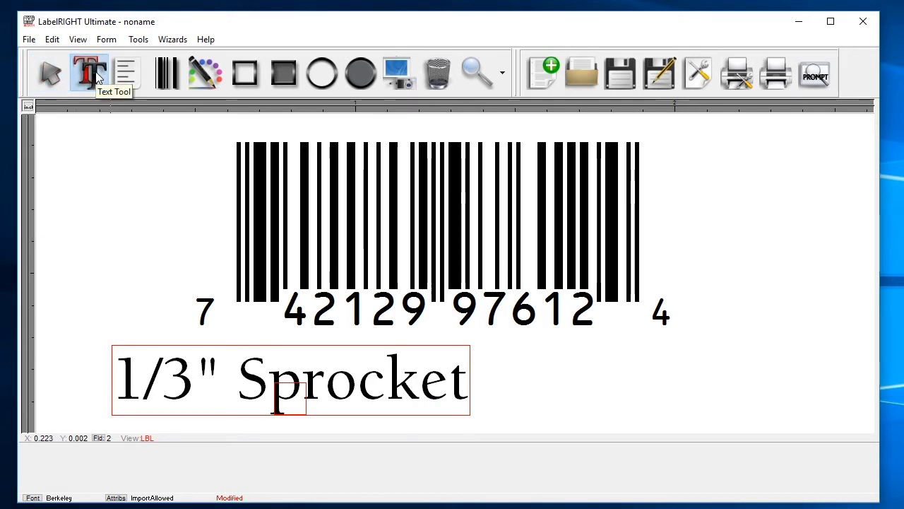
{"action": "left_click", "coordinate": [558, 356]}
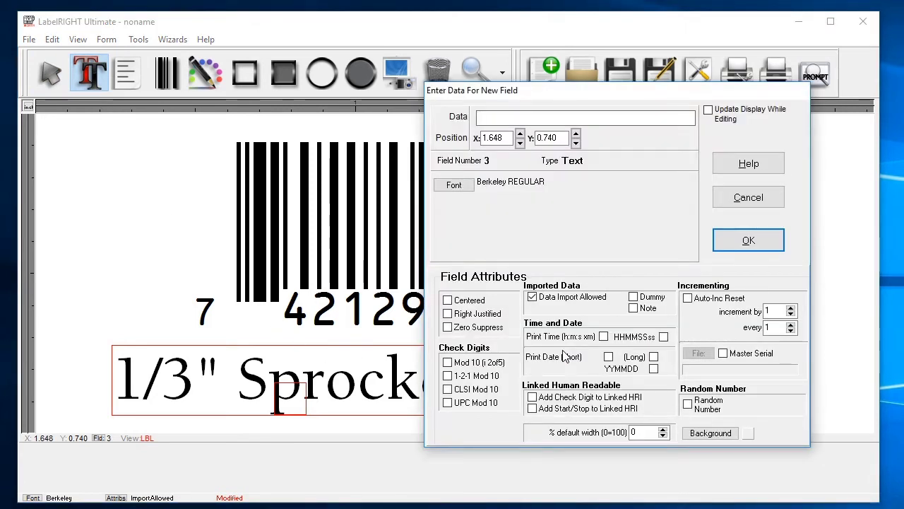
{"action": "left_click", "coordinate": [458, 186]}
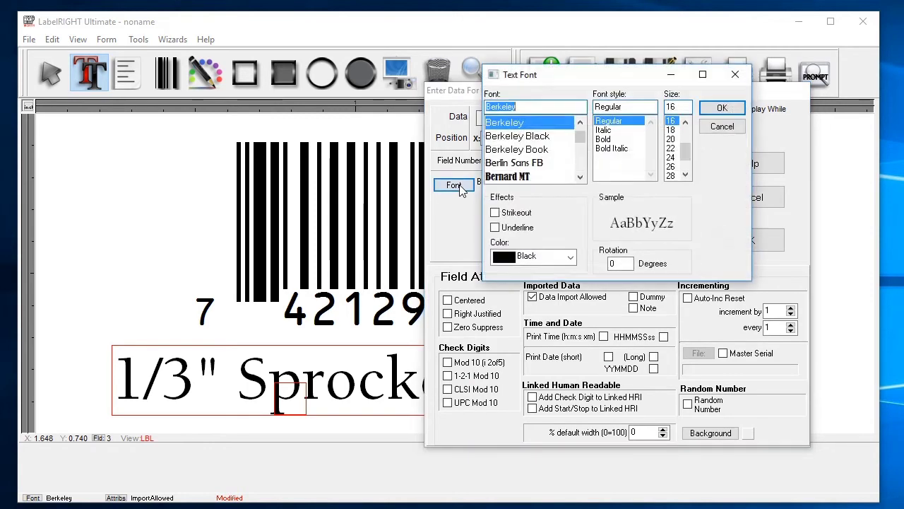
{"action": "left_click", "coordinate": [603, 140]}
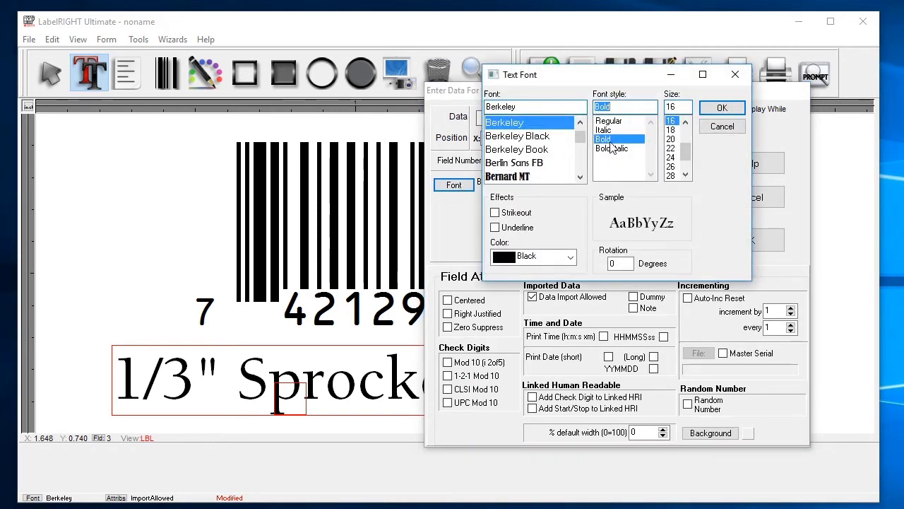
{"action": "left_click", "coordinate": [673, 139]}
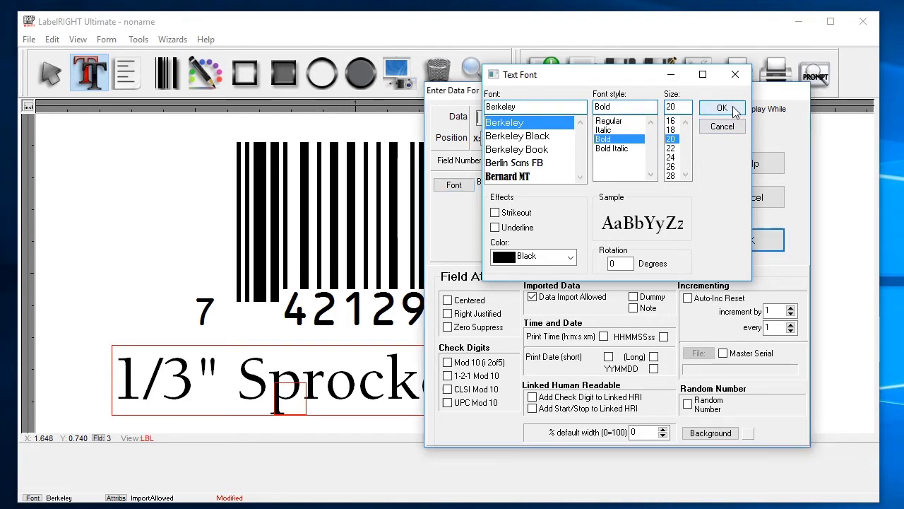
{"action": "left_click", "coordinate": [721, 109]}
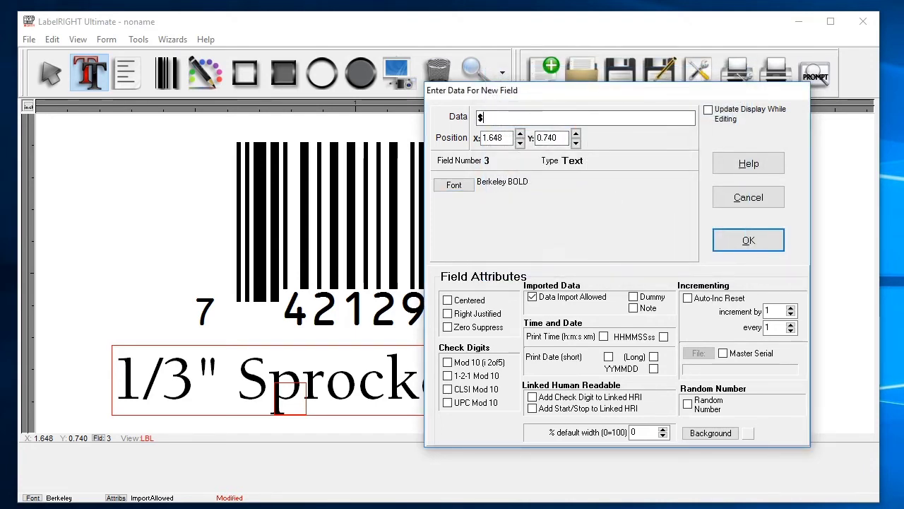
Enter the $2.99 price and nudge it slightly up and right at the label's lower right
{"action": "type", "text": ".99"}
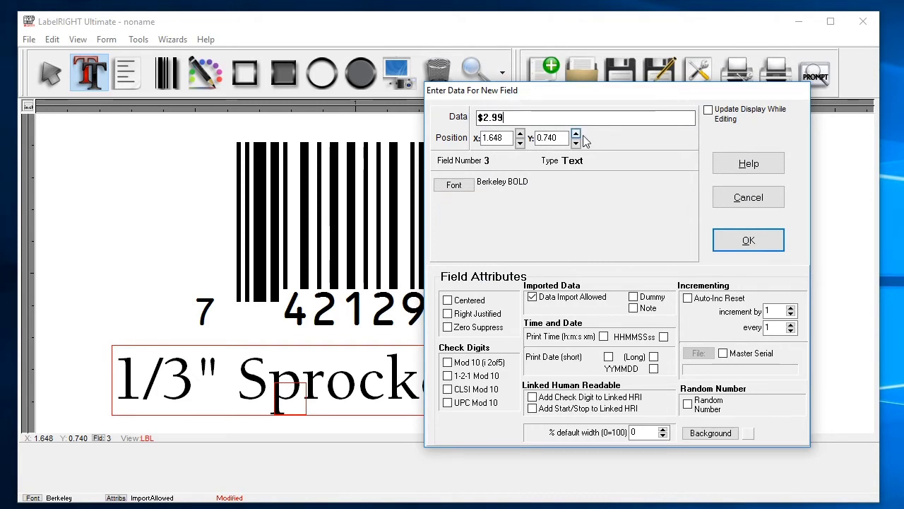
{"action": "left_click", "coordinate": [749, 242]}
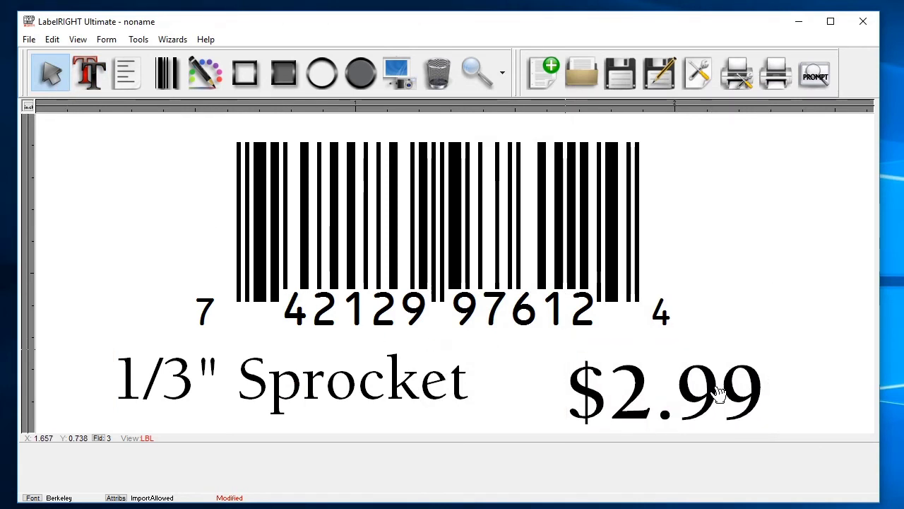
{"action": "mouse_move", "coordinate": [716, 389]}
{"action": "left_mouse_down"}
{"action": "mouse_move", "coordinate": [710, 377]}
{"action": "mouse_move", "coordinate": [724, 376]}
{"action": "left_mouse_up"}
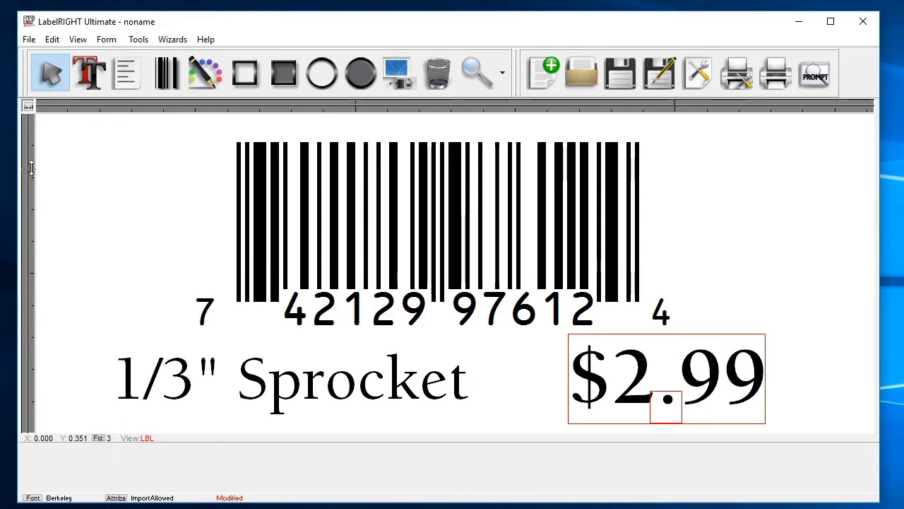
Save the label as 'Sample UPC' in the Documents folder with Save As
{"action": "left_click", "coordinate": [35, 41]}
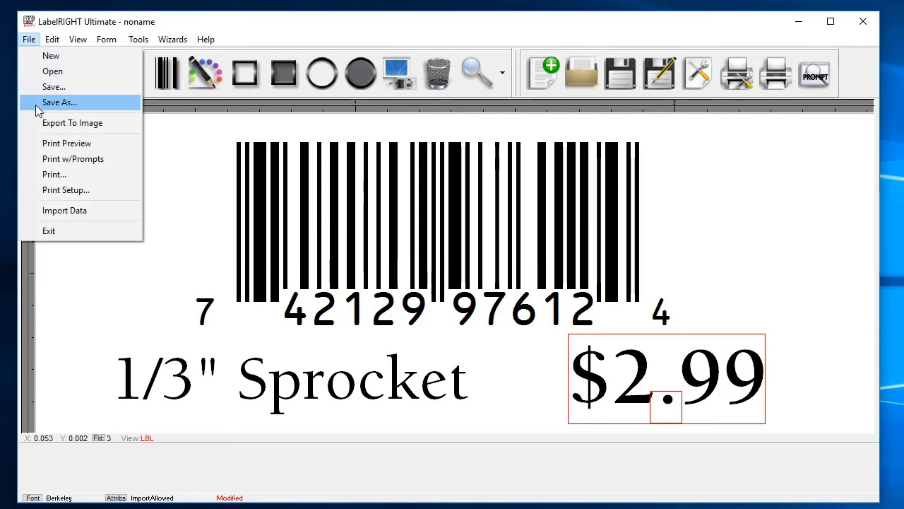
{"action": "left_click", "coordinate": [97, 102]}
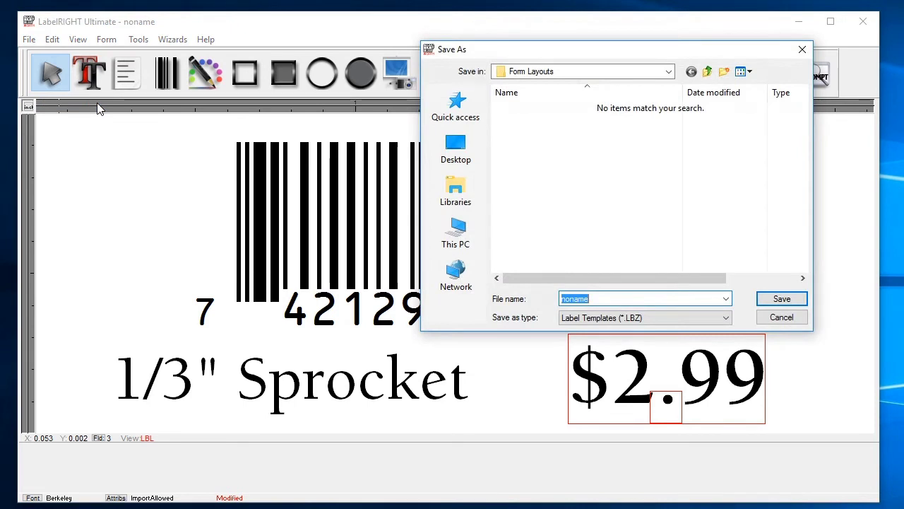
{"action": "left_click", "coordinate": [668, 72]}
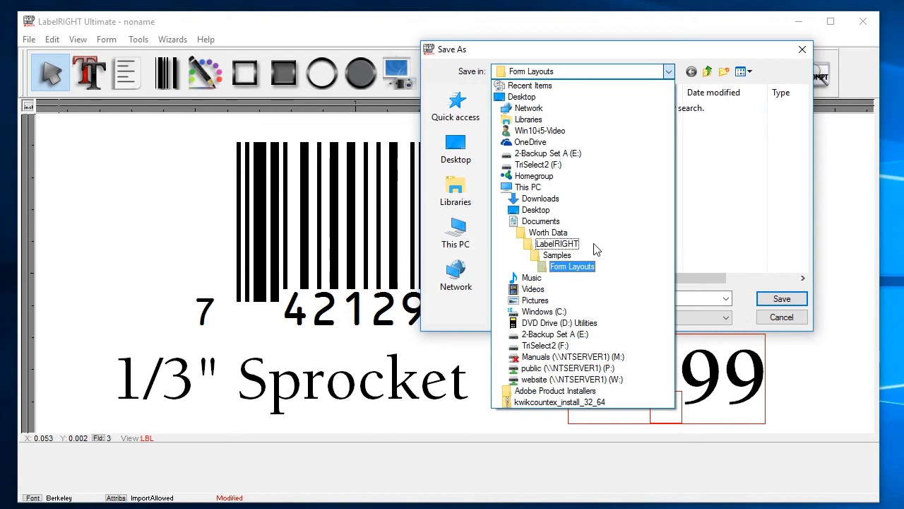
{"action": "left_click", "coordinate": [551, 223]}
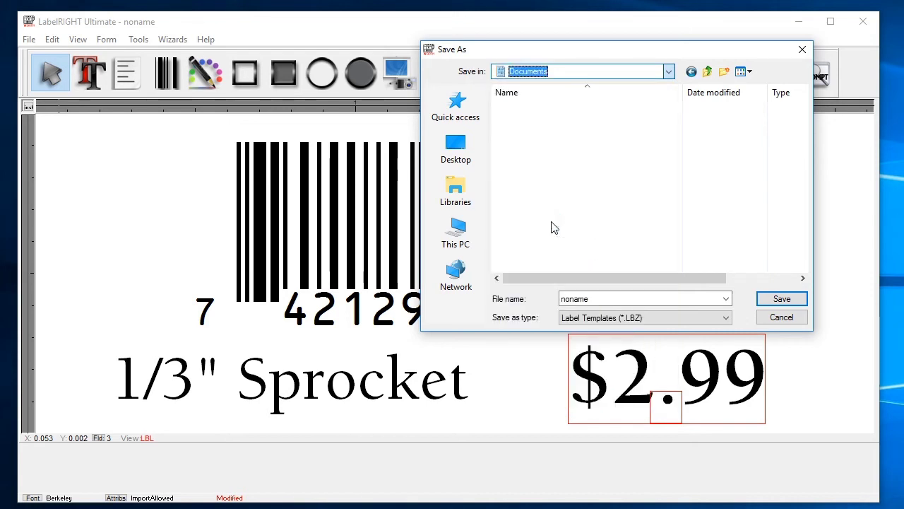
{"action": "double_click", "coordinate": [602, 297]}
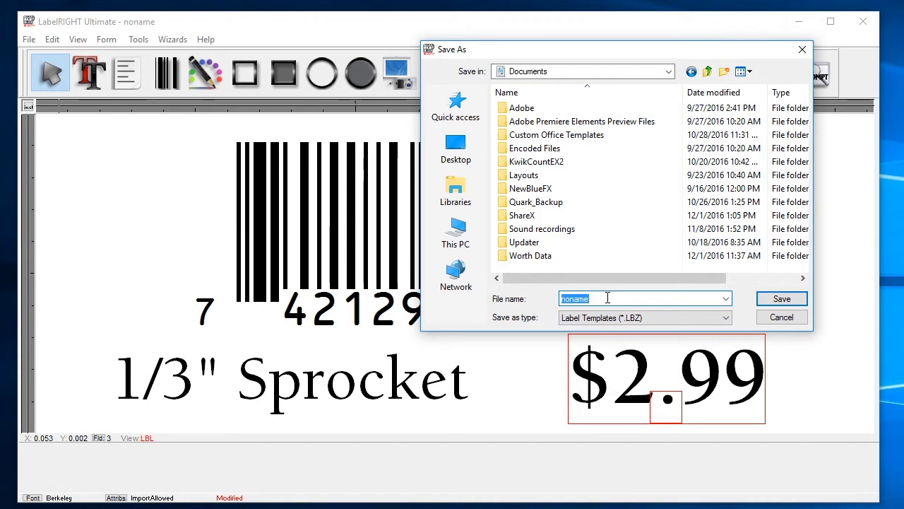
{"action": "type", "text": "Sample UPC"}
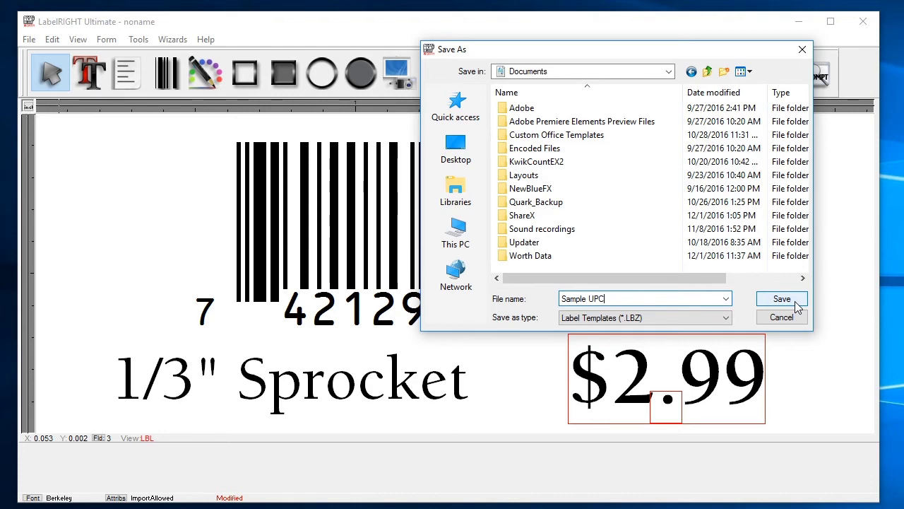
{"action": "left_click", "coordinate": [797, 304]}
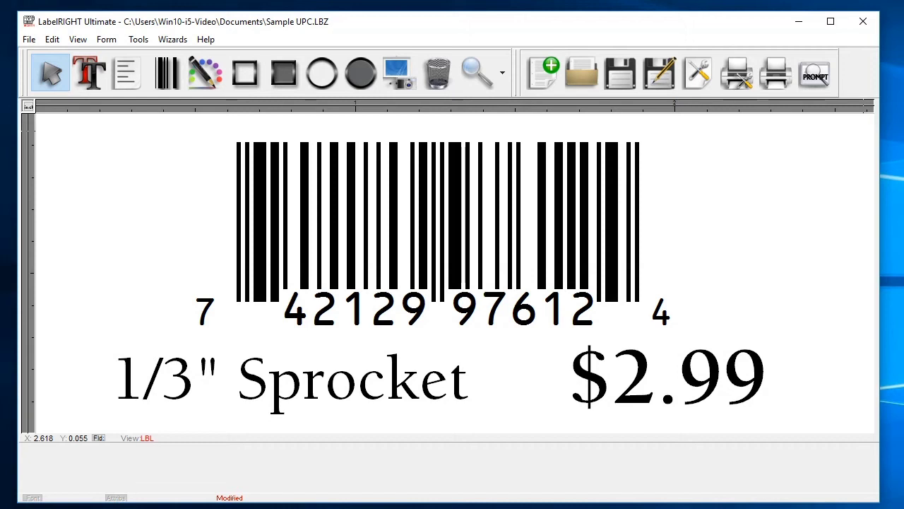
In Print Setup, choose the HP Universal Printing PCL 6 printer with Laser 600 dpi bar code class
{"action": "left_click", "coordinate": [33, 40]}
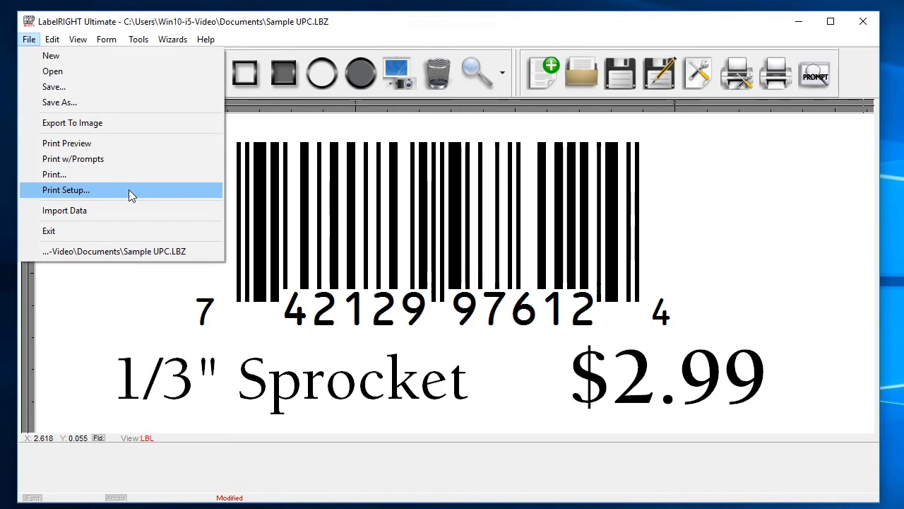
{"action": "left_click", "coordinate": [129, 191]}
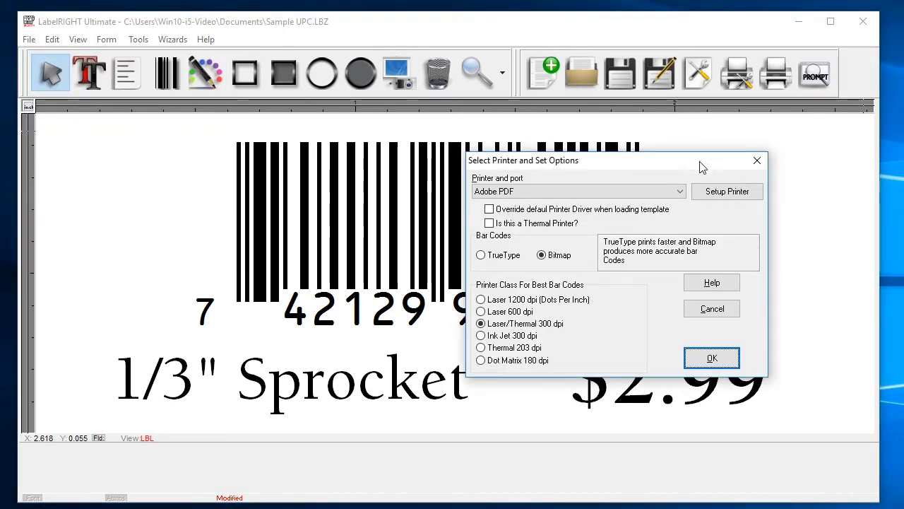
{"action": "left_click", "coordinate": [681, 192]}
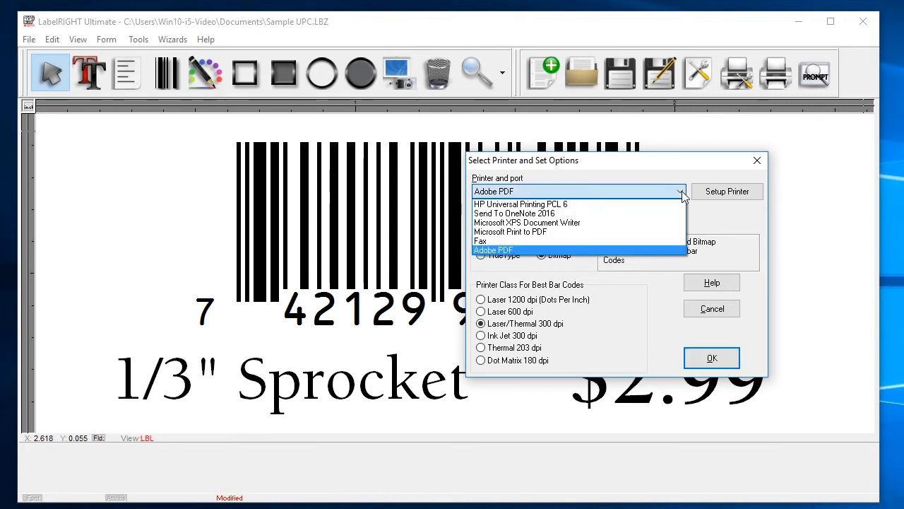
{"action": "left_click", "coordinate": [590, 210]}
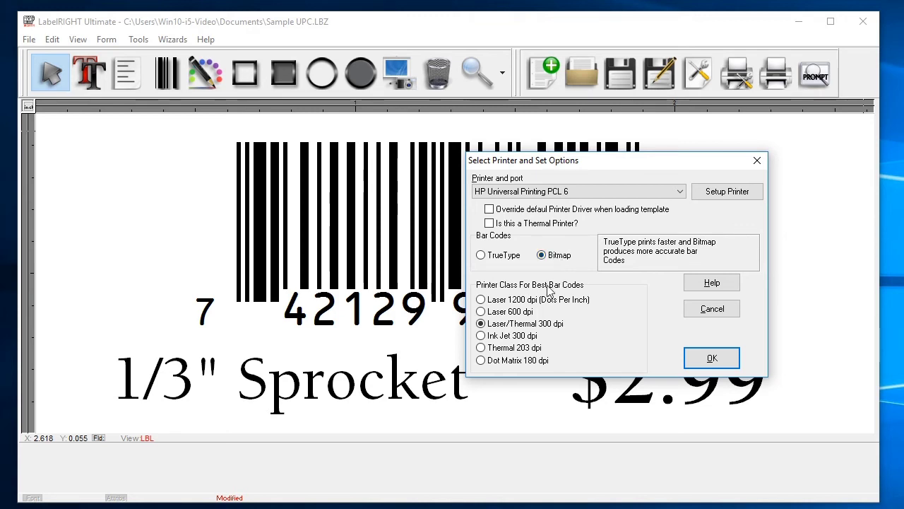
{"action": "left_click", "coordinate": [482, 314]}
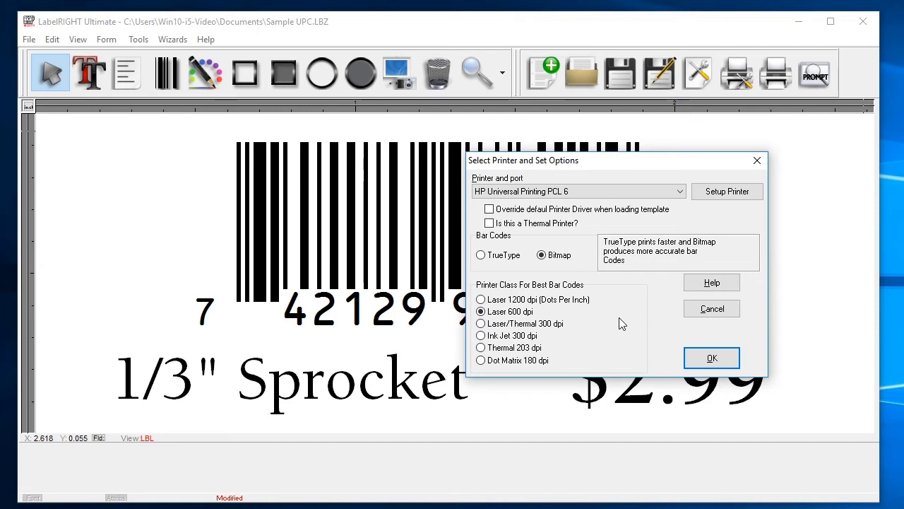
{"action": "left_click", "coordinate": [699, 358]}
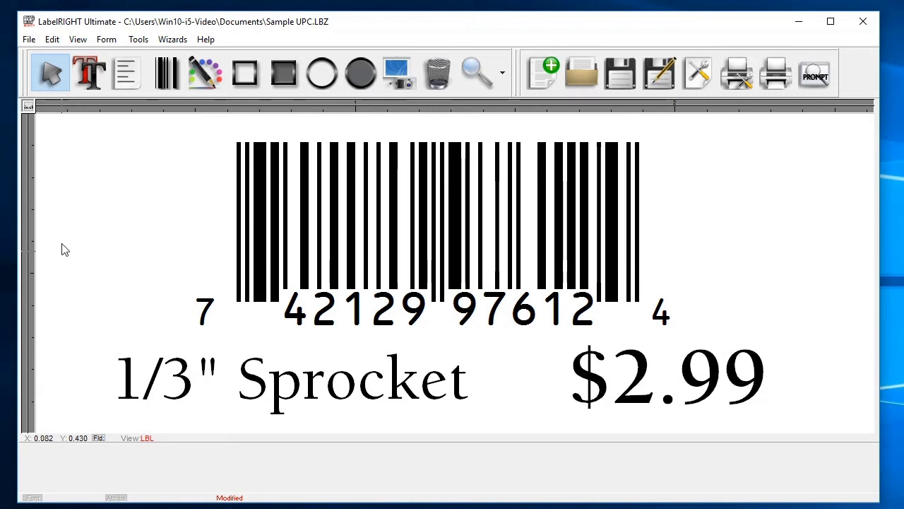
Print 30 labels, a full sheet, from the Print dialog
{"action": "left_click", "coordinate": [35, 40]}
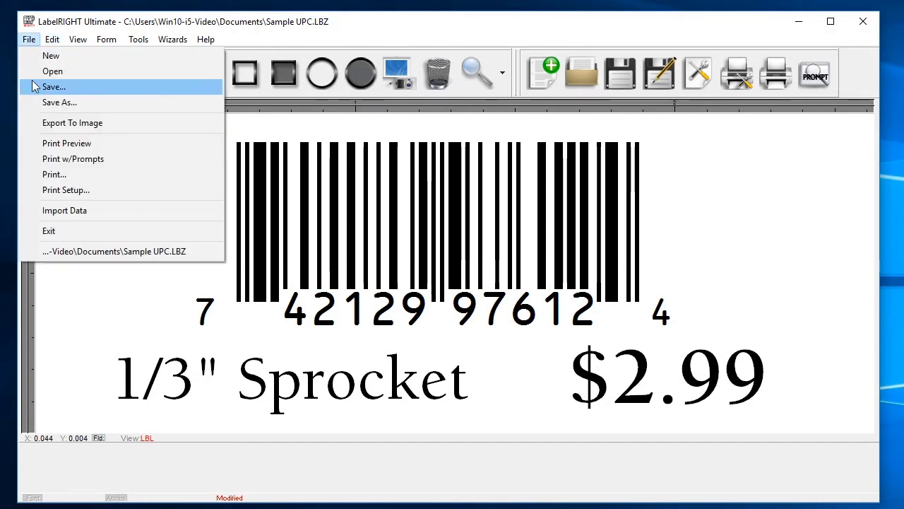
{"action": "left_click", "coordinate": [128, 174]}
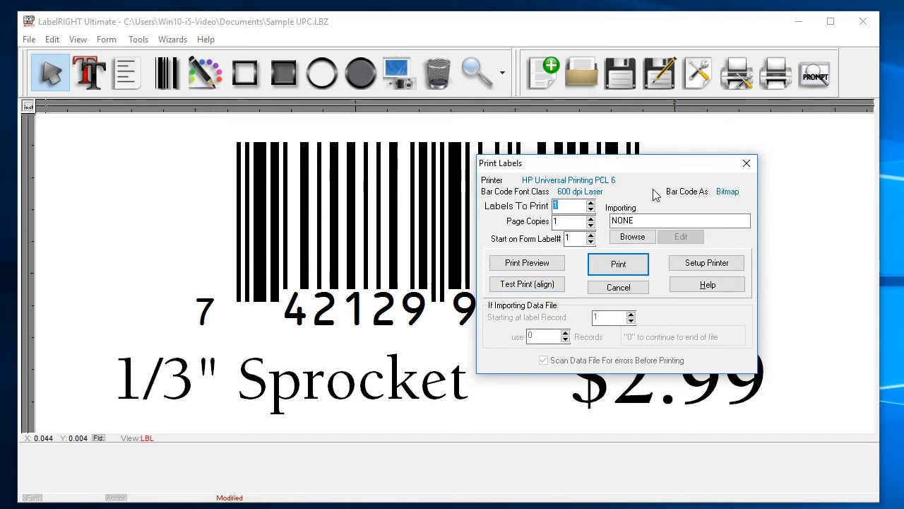
{"action": "type", "text": "30"}
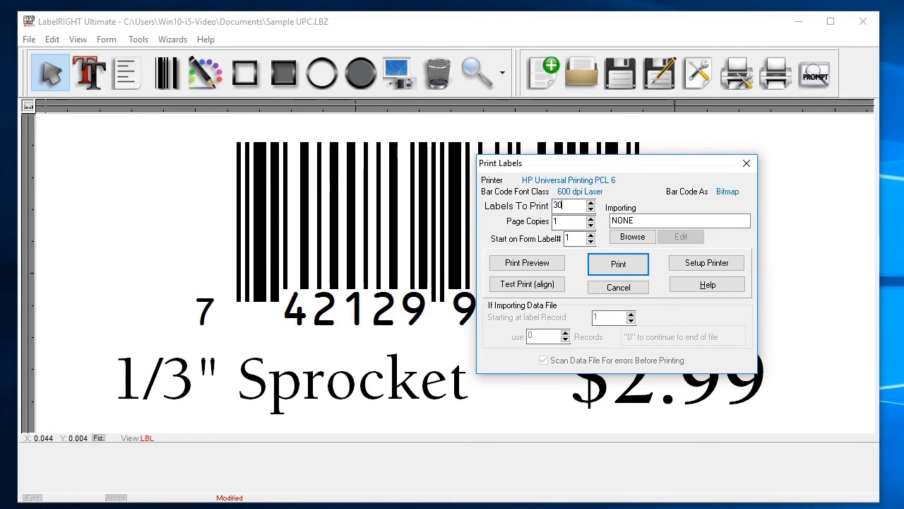
{"action": "left_click", "coordinate": [639, 267]}
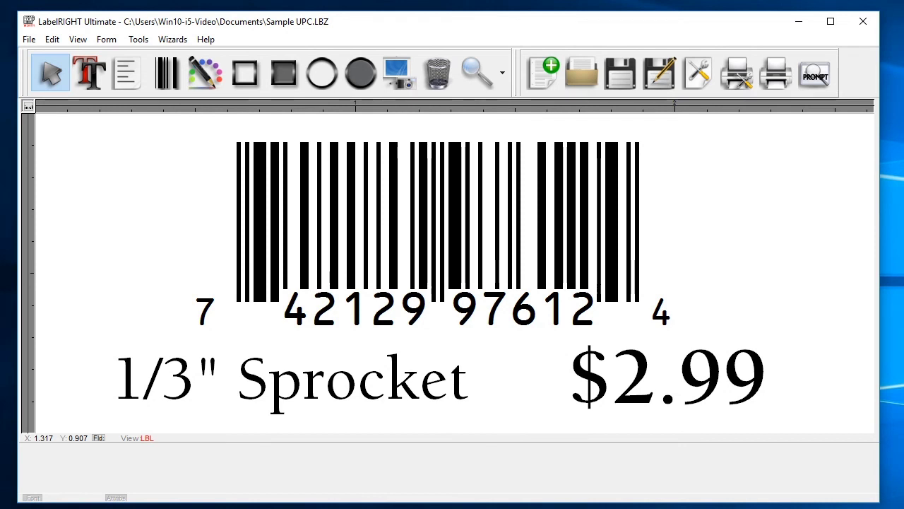
Open the LabelRIGHT Help Contents window from the Help menu
{"action": "left_click", "coordinate": [206, 39]}
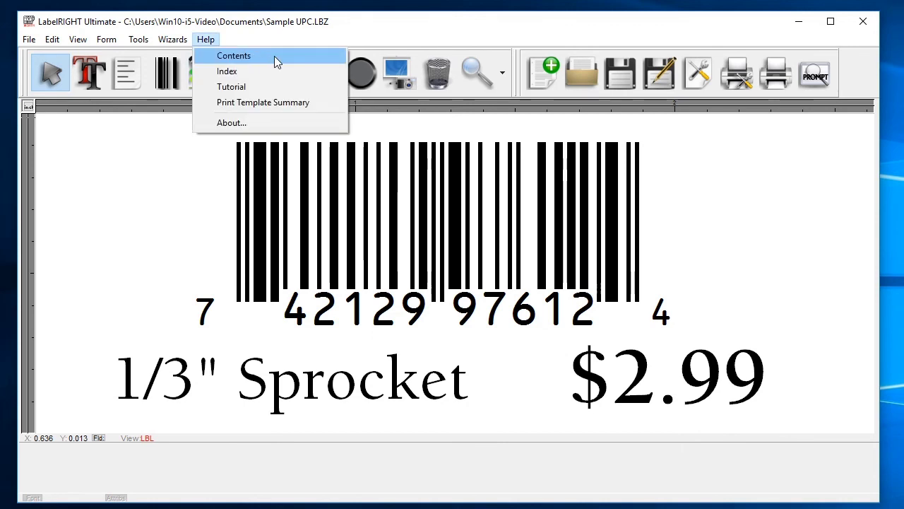
{"action": "left_click", "coordinate": [274, 56]}
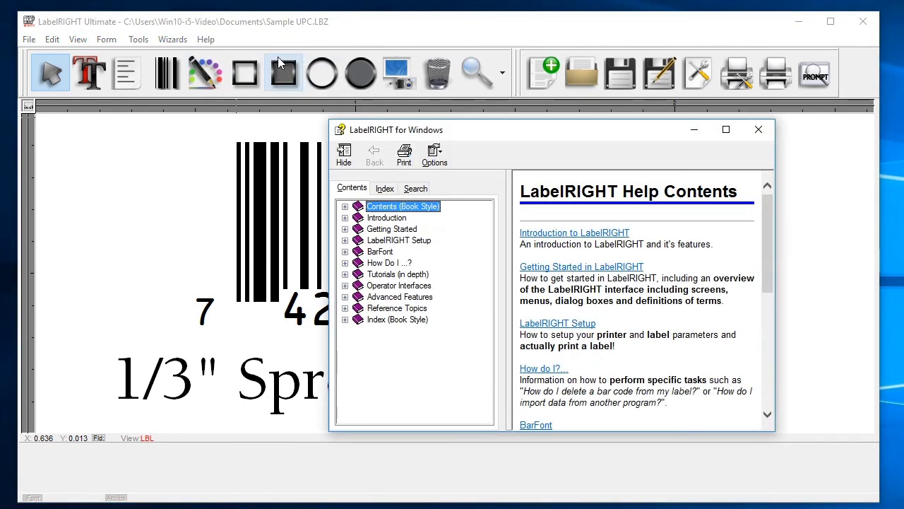